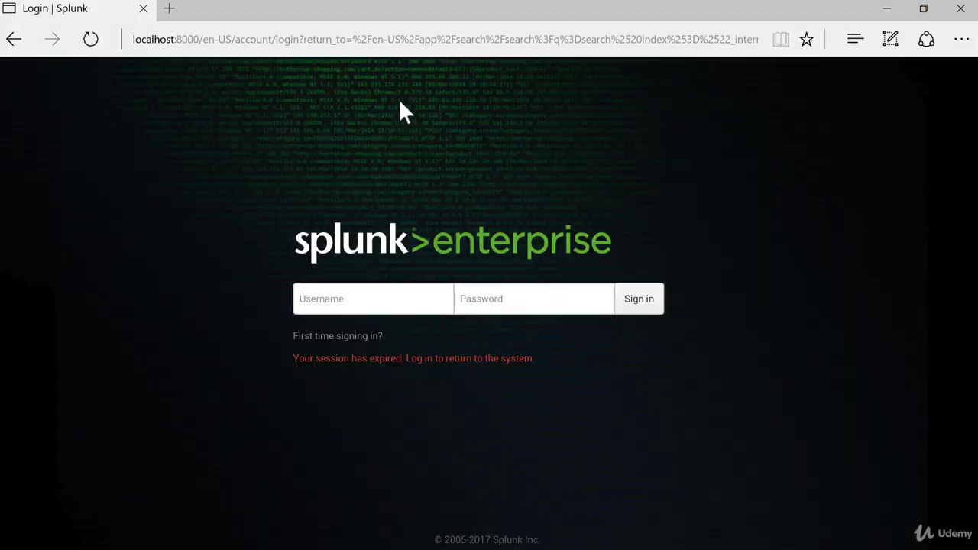
- Sign in to Splunk as admin and dismiss the Windows updates notification
{"action": "left_click", "coordinate": [355, 289]}
{"action": "type", "text": "admin"}
{"action": "key", "text": "Tab"}
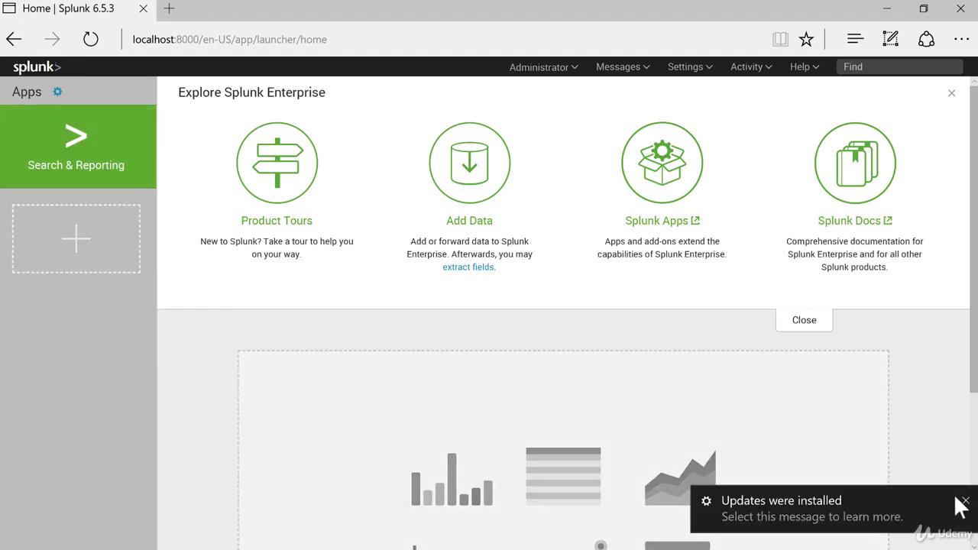
{"action": "left_click", "coordinate": [963, 501]}
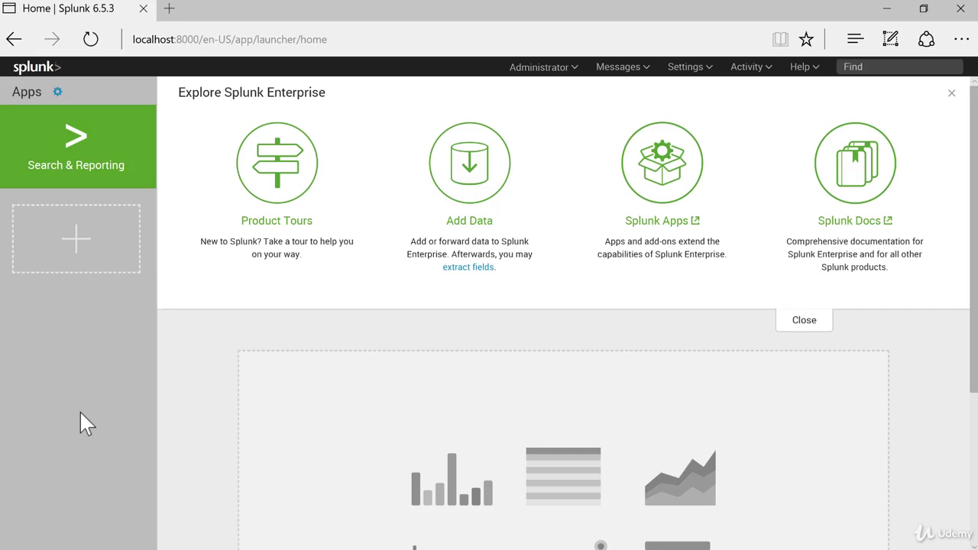
- Open Manage Apps and highlight Search & Reporting's app name and its folder name, search
{"action": "left_click", "coordinate": [57, 93]}
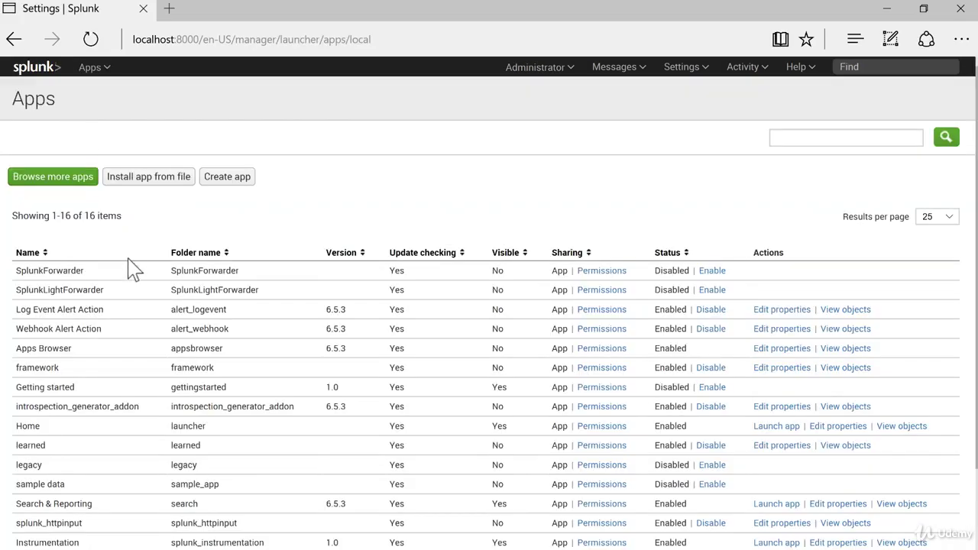
{"action": "scroll", "coordinate": [130, 270], "scroll_direction": "down", "scroll_amount": 2}
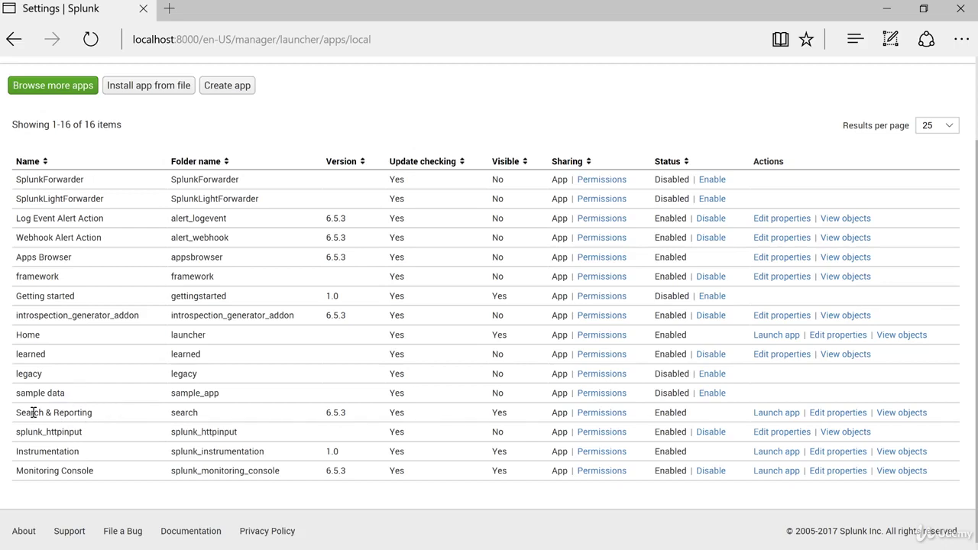
{"action": "left_click_drag", "start_coordinate": [19, 410], "coordinate": [185, 415]}
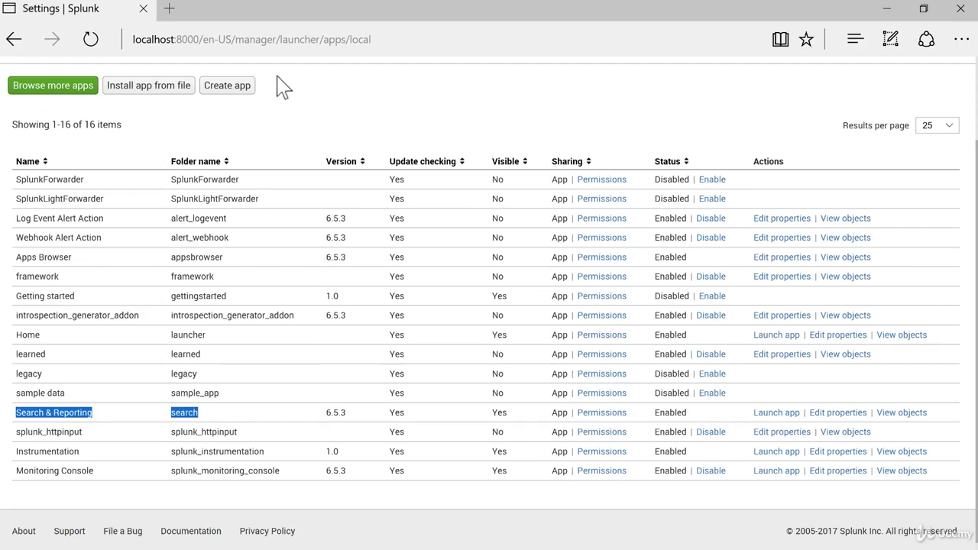
- Load splunkbase.splunk.com in a new browser tab and select its app search box
{"action": "left_click", "coordinate": [170, 9]}
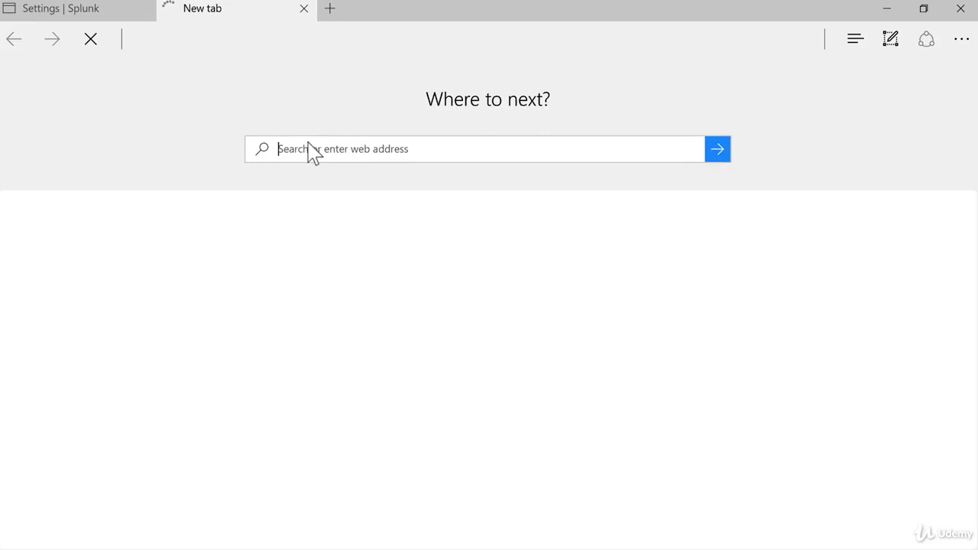
{"action": "type", "text": "splunk"}
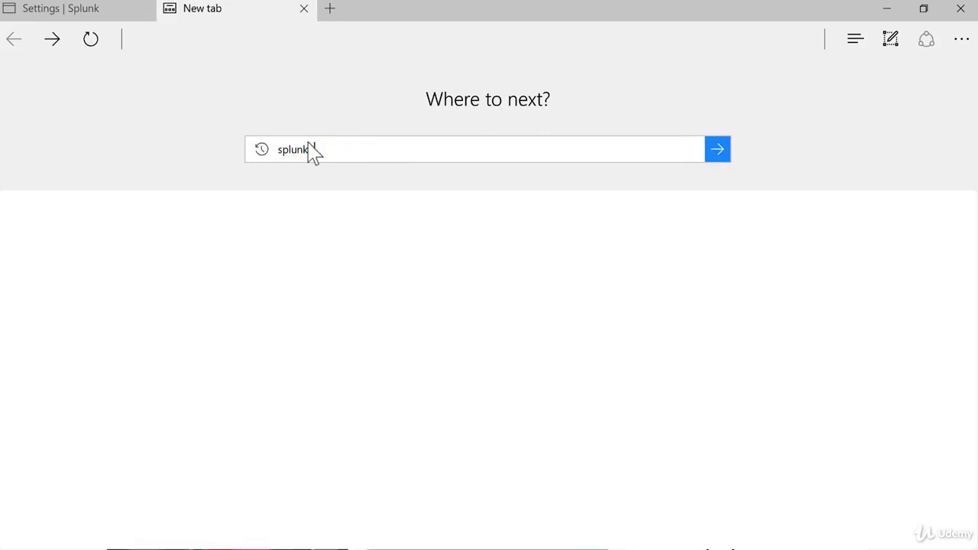
{"action": "type", "text": "base."}
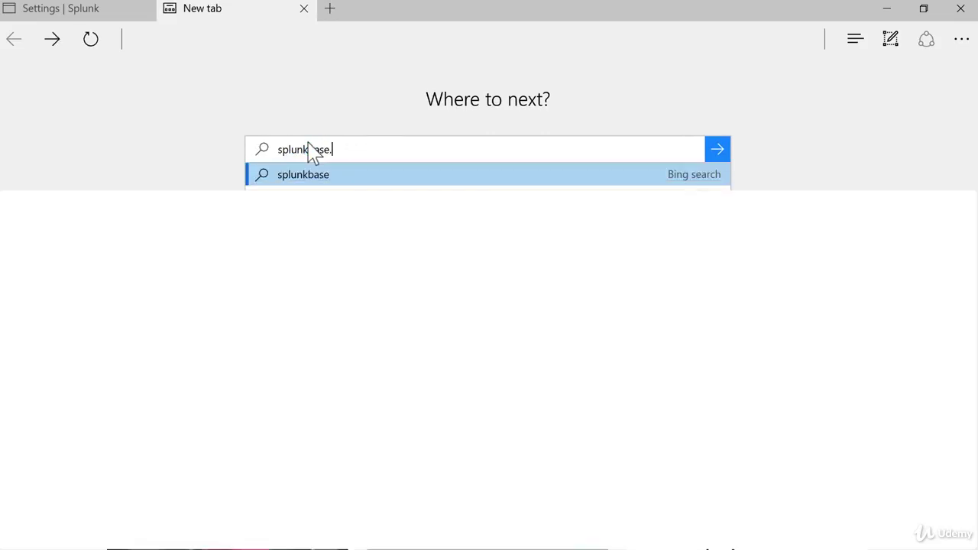
{"action": "type", "text": "splunk.com"}
{"action": "key", "text": "Return"}
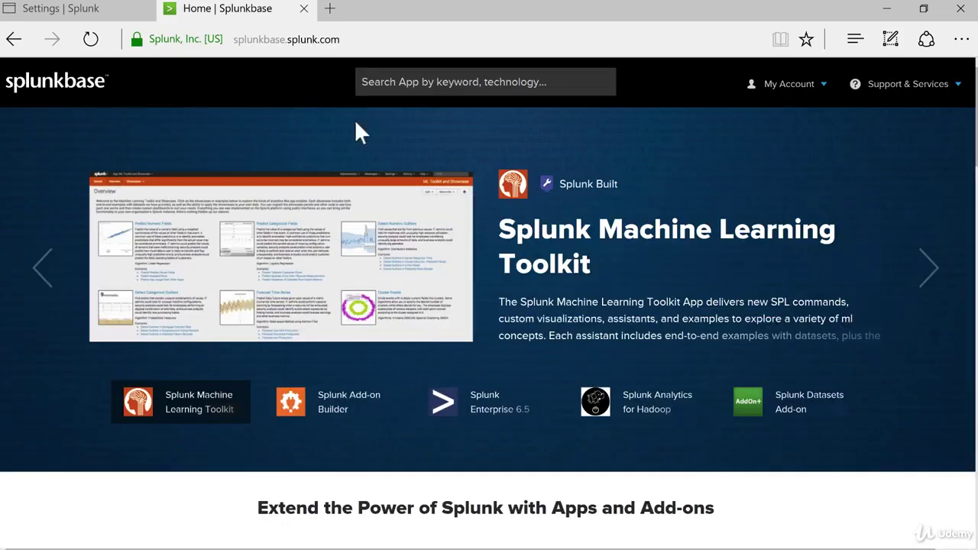
{"action": "left_click", "coordinate": [417, 90]}
- Search 'dashbo', open Splunk 6.x Dashboard Examples, browse its screenshots and choose Login to Download
{"action": "type", "text": "dashbo"}
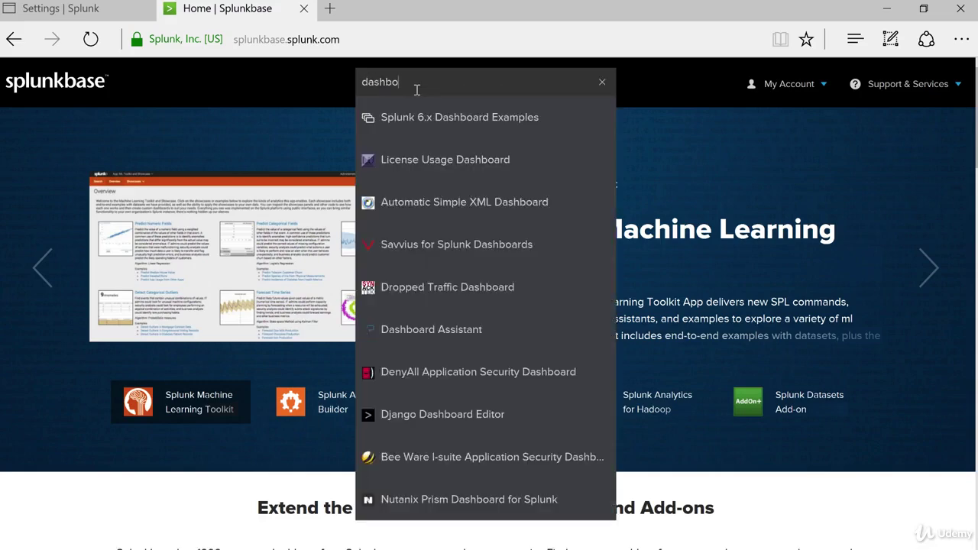
{"action": "left_click", "coordinate": [413, 112]}
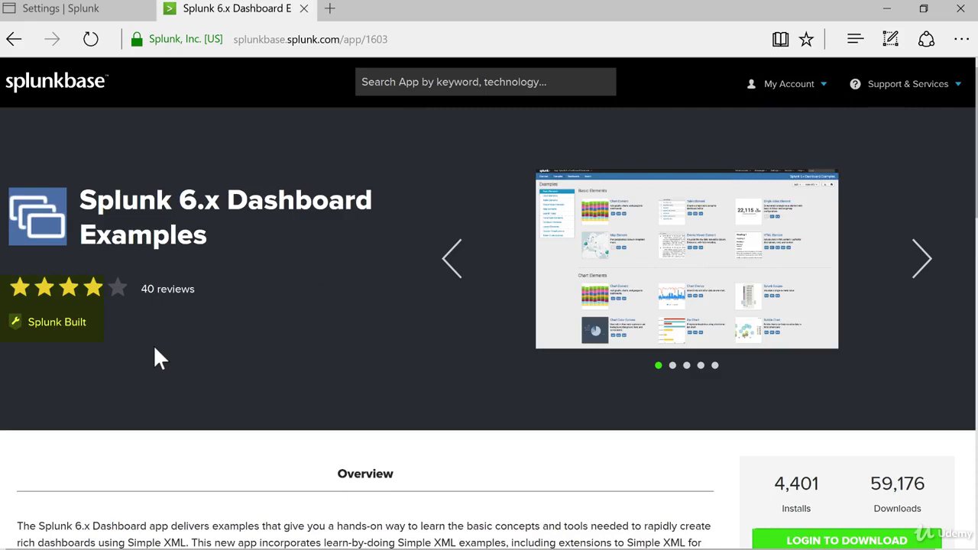
{"action": "left_click", "coordinate": [917, 260]}
{"action": "left_click", "coordinate": [917, 260]}
{"action": "left_click", "coordinate": [917, 260]}
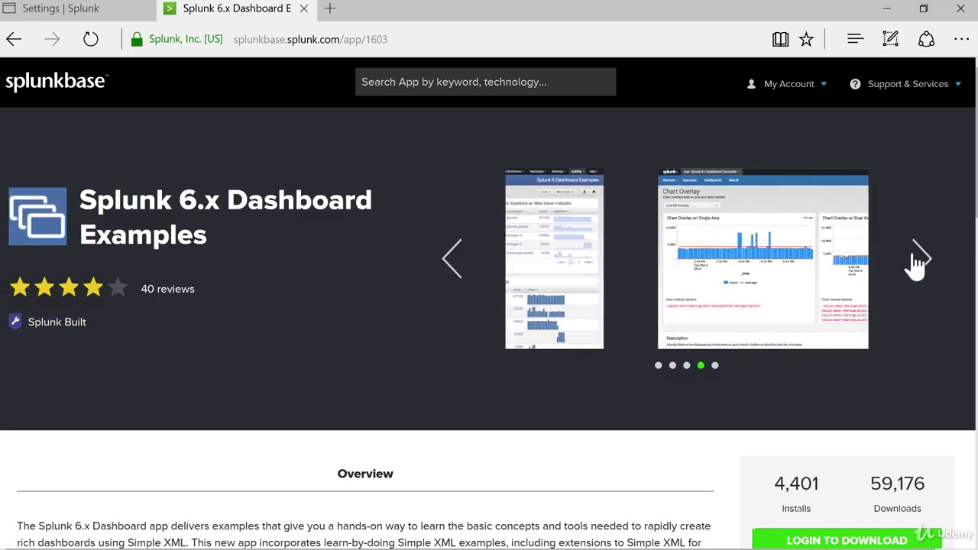
{"action": "scroll", "coordinate": [375, 396], "scroll_direction": "down", "scroll_amount": 4}
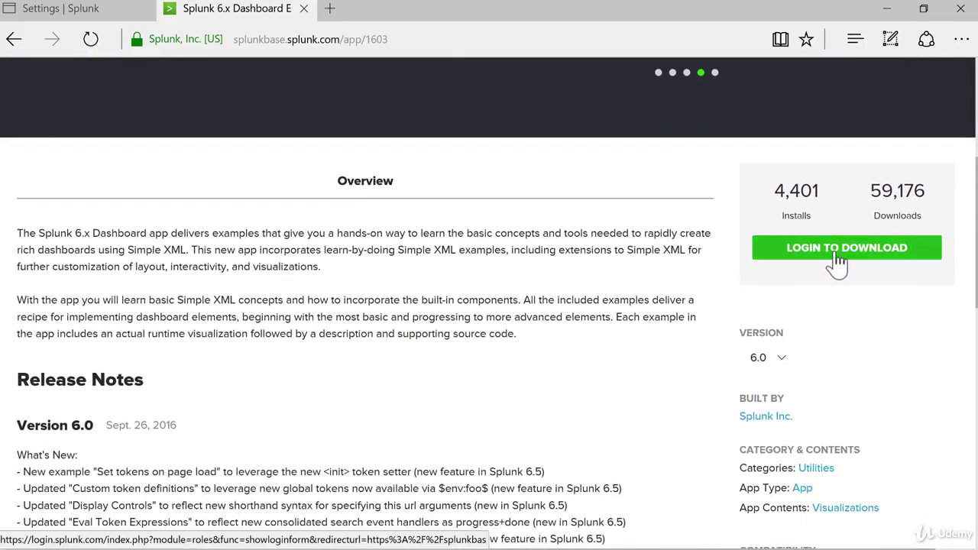
{"action": "left_click", "coordinate": [794, 322]}
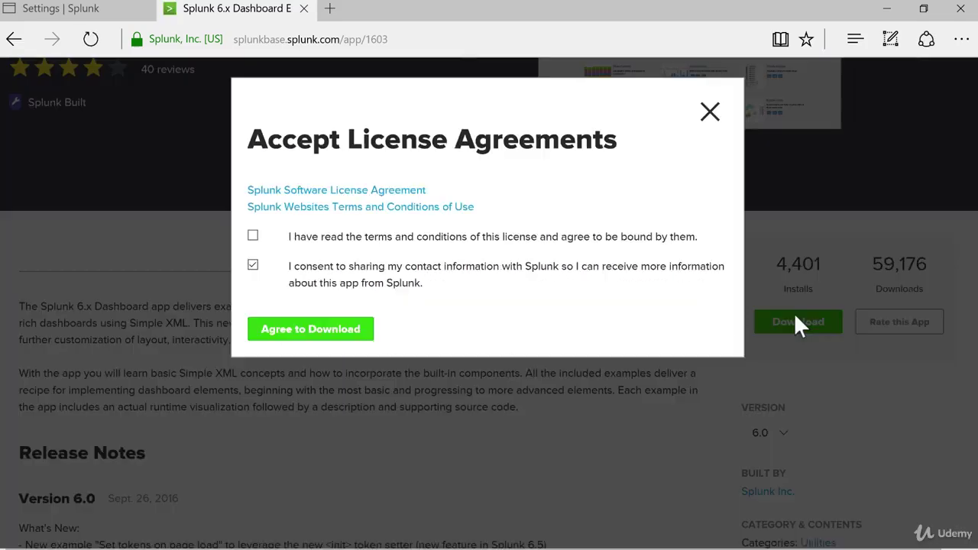
- Accept the license and save splunk-6x-dashboard-examples_60.tgz to the computer
{"action": "left_click", "coordinate": [253, 236]}
{"action": "left_click", "coordinate": [282, 332]}
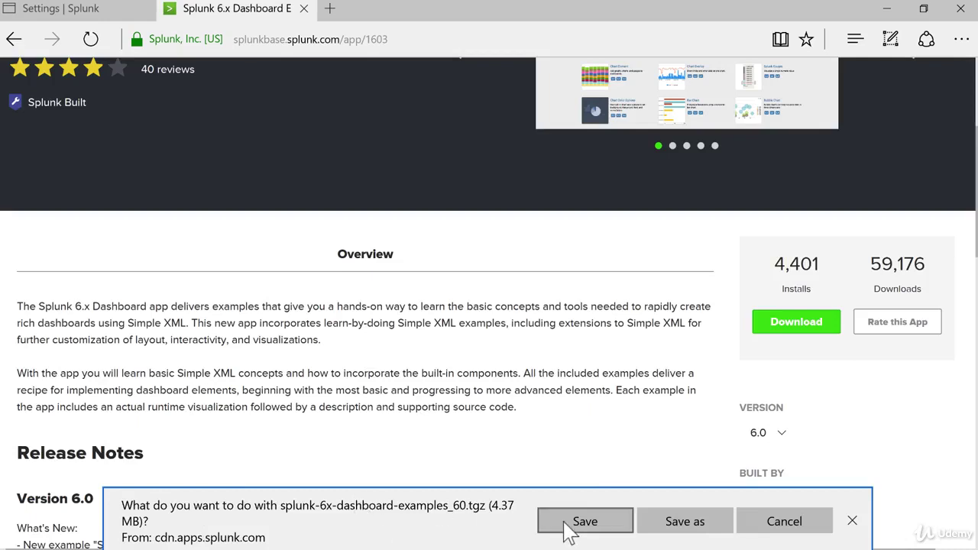
{"action": "left_click", "coordinate": [571, 527]}
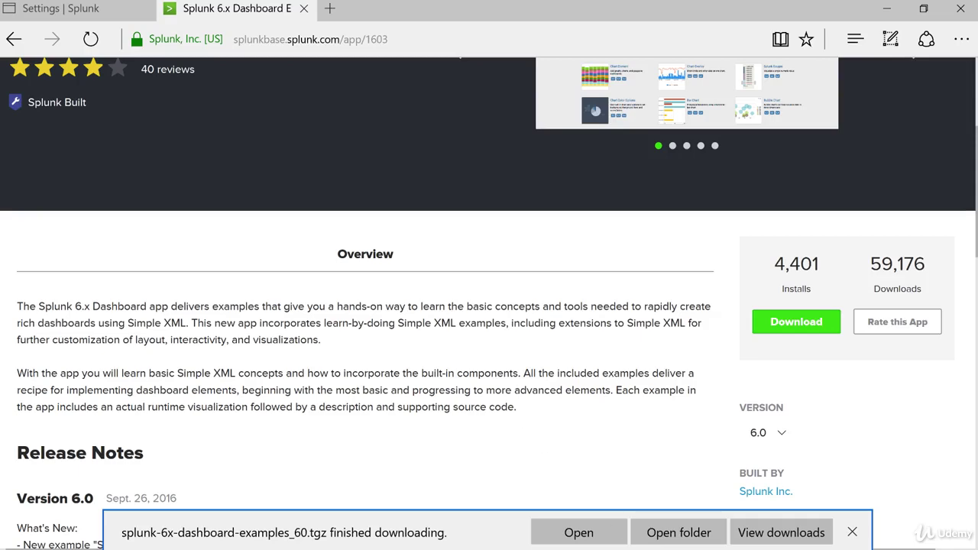
{"action": "left_click", "coordinate": [852, 532]}
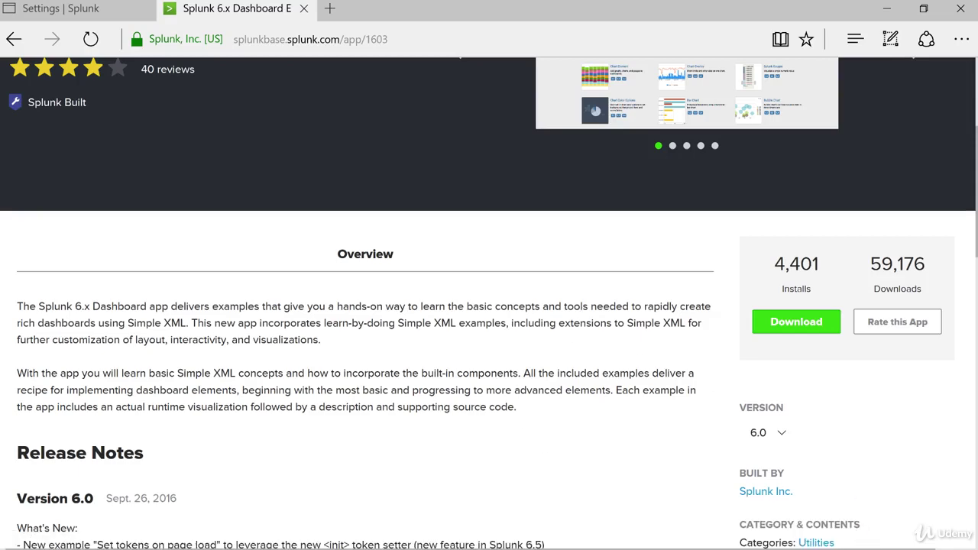
{"action": "scroll", "coordinate": [489, 372], "scroll_direction": "up", "scroll_amount": 2}
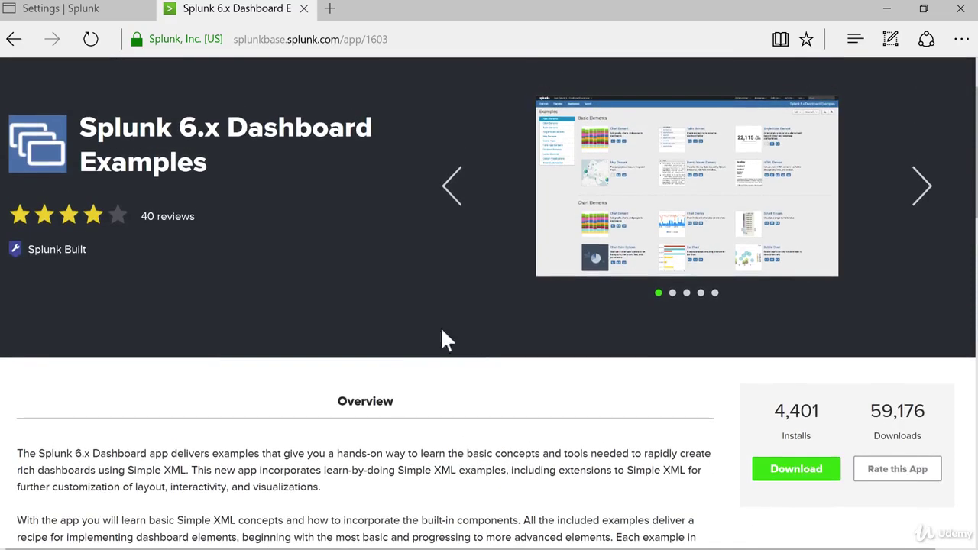
- Return to the Splunk tab and go to the app management page
{"action": "left_click", "coordinate": [45, 9]}
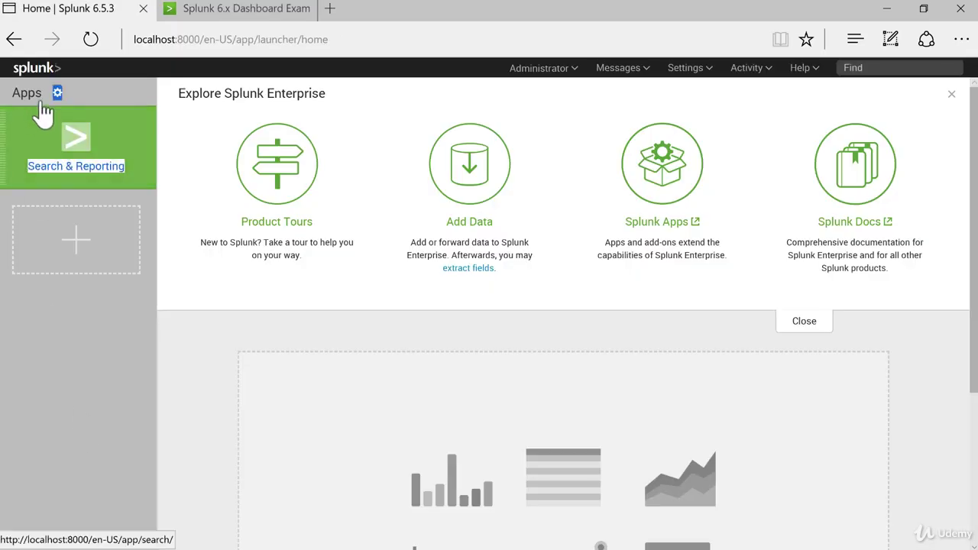
{"action": "left_click_drag", "start_coordinate": [56, 95], "coordinate": [90, 365]}
{"action": "left_click", "coordinate": [97, 386]}
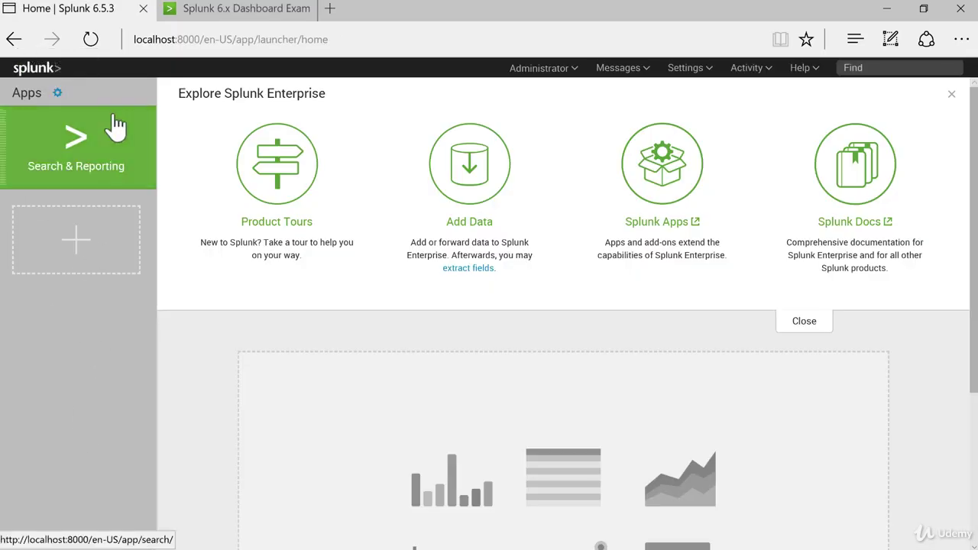
{"action": "left_click", "coordinate": [55, 94]}
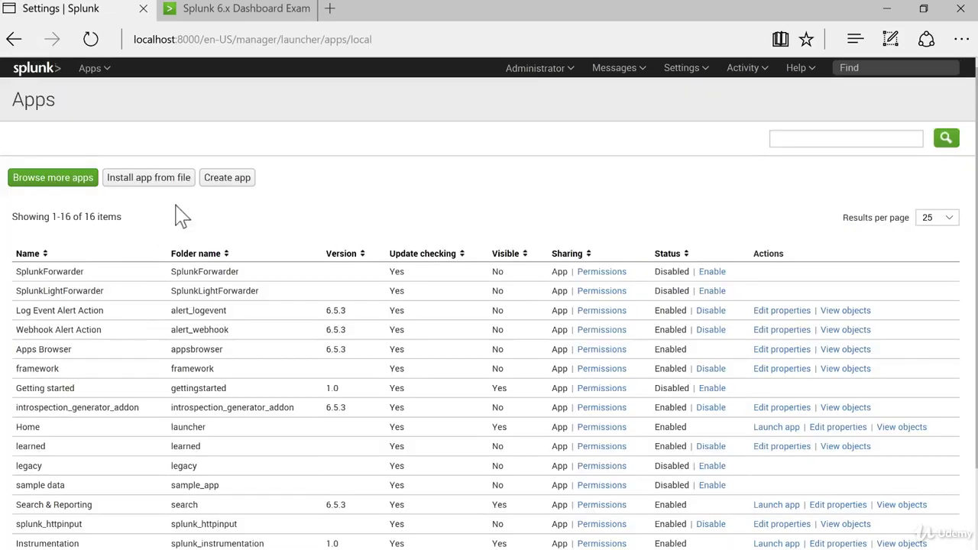
- Install the dashboard examples .tgz from Downloads via Install app from file, with Upgrade app ticked
{"action": "left_click", "coordinate": [167, 182]}
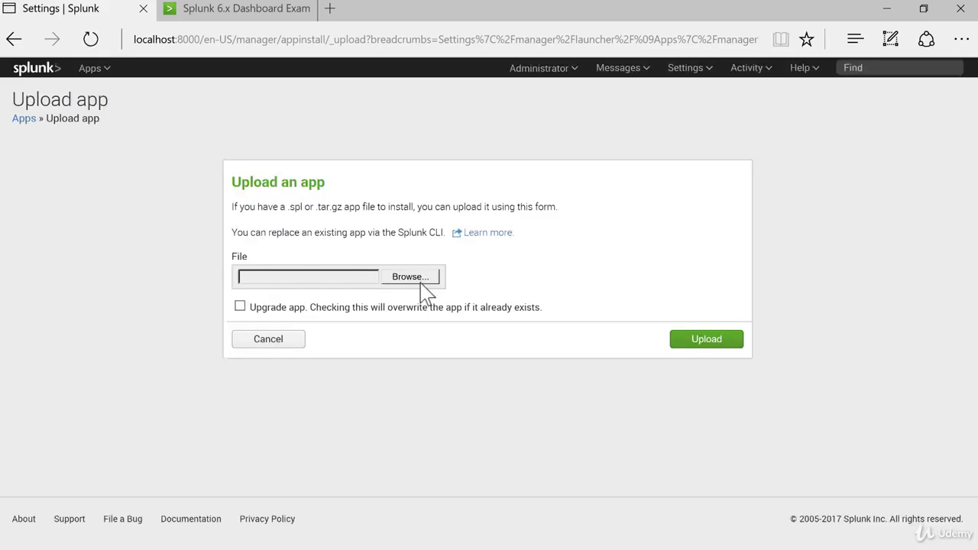
{"action": "left_click", "coordinate": [424, 280]}
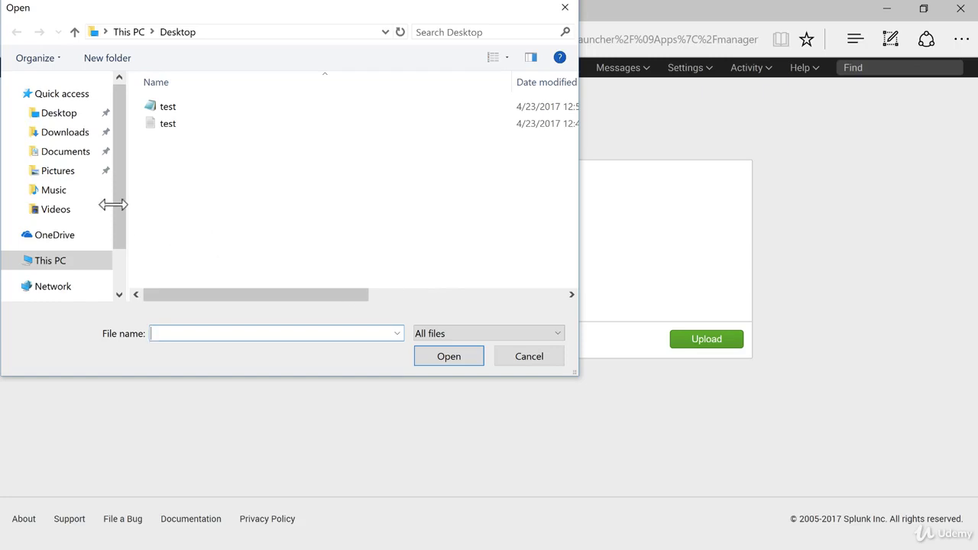
{"action": "left_click", "coordinate": [52, 135]}
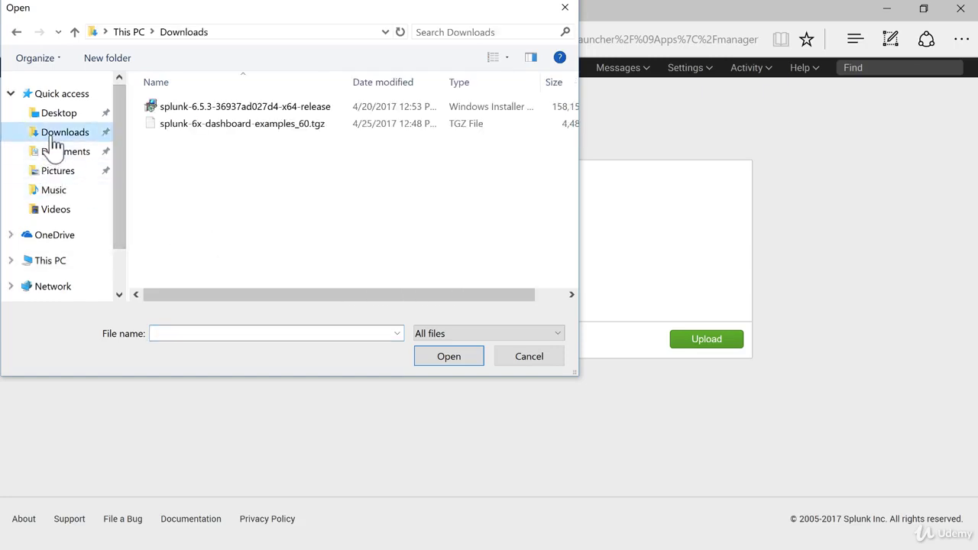
{"action": "left_click", "coordinate": [275, 126]}
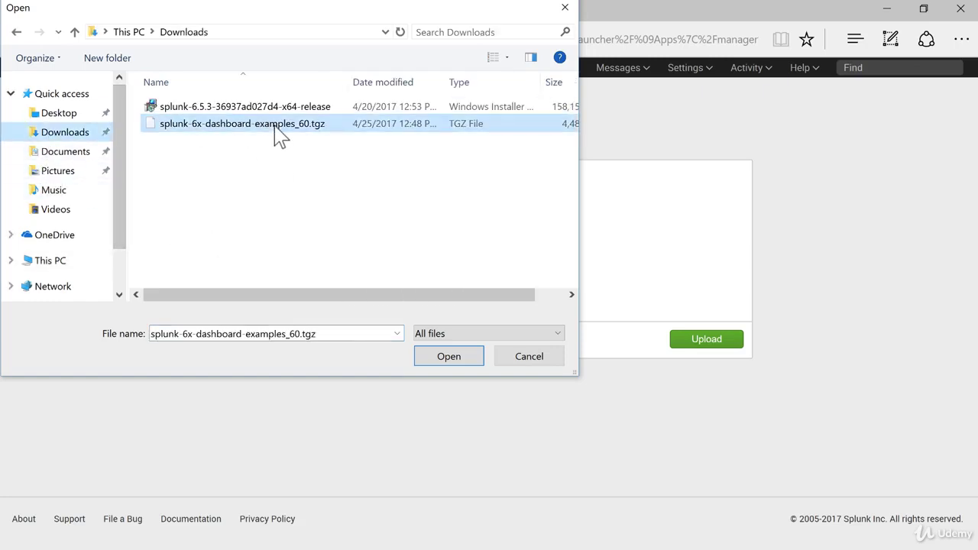
{"action": "left_click", "coordinate": [483, 355]}
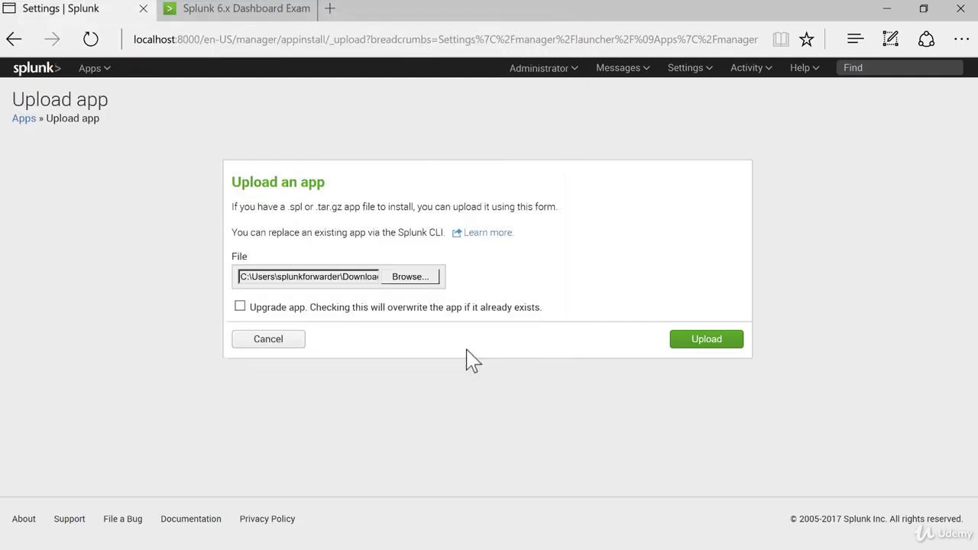
{"action": "left_click", "coordinate": [240, 307]}
{"action": "left_click", "coordinate": [685, 345]}
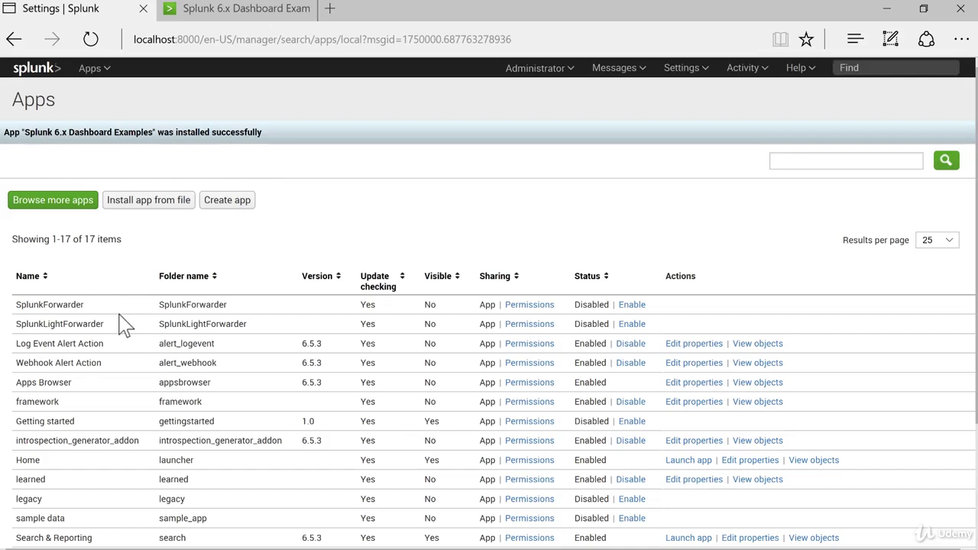
{"action": "scroll", "coordinate": [127, 271], "scroll_direction": "down", "scroll_amount": 2}
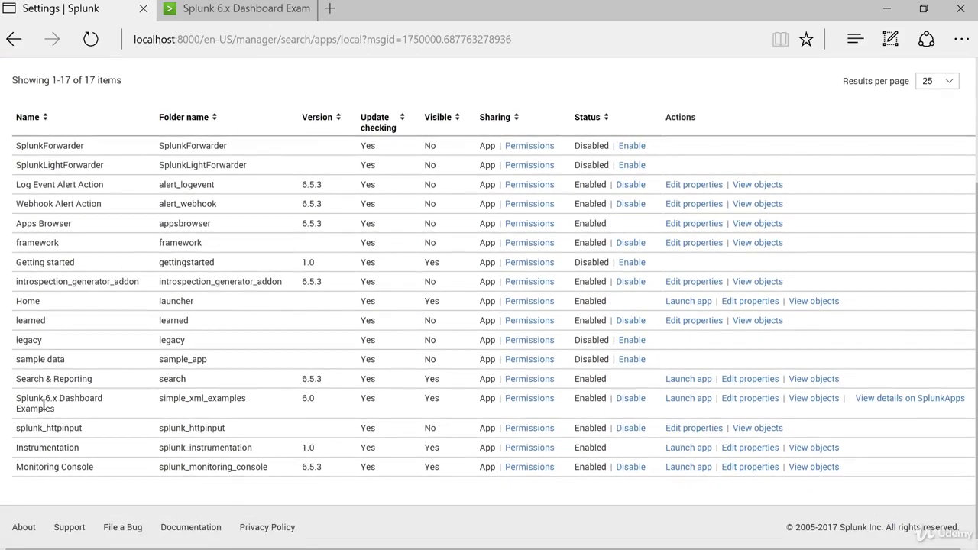
{"action": "left_click_drag", "start_coordinate": [44, 408], "coordinate": [255, 401]}
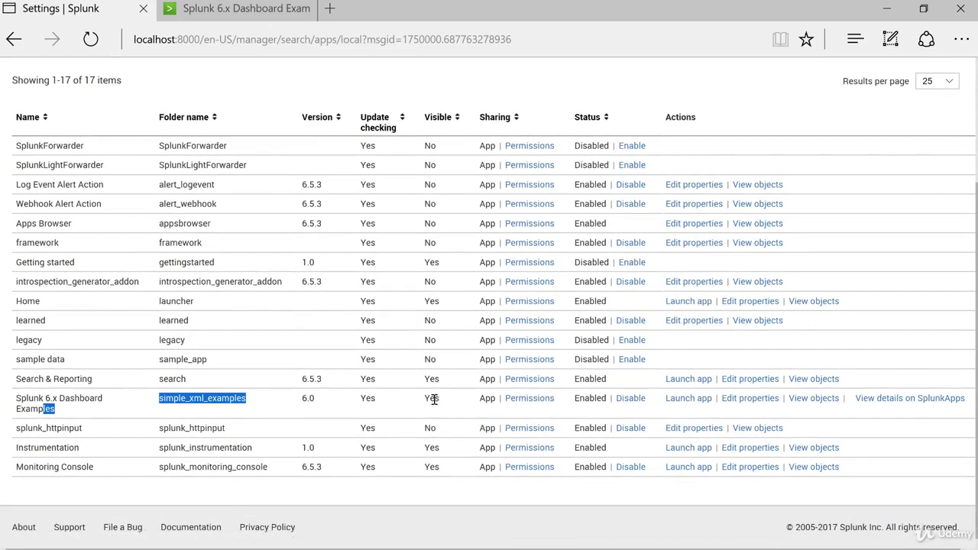
{"action": "double_click", "coordinate": [432, 398]}
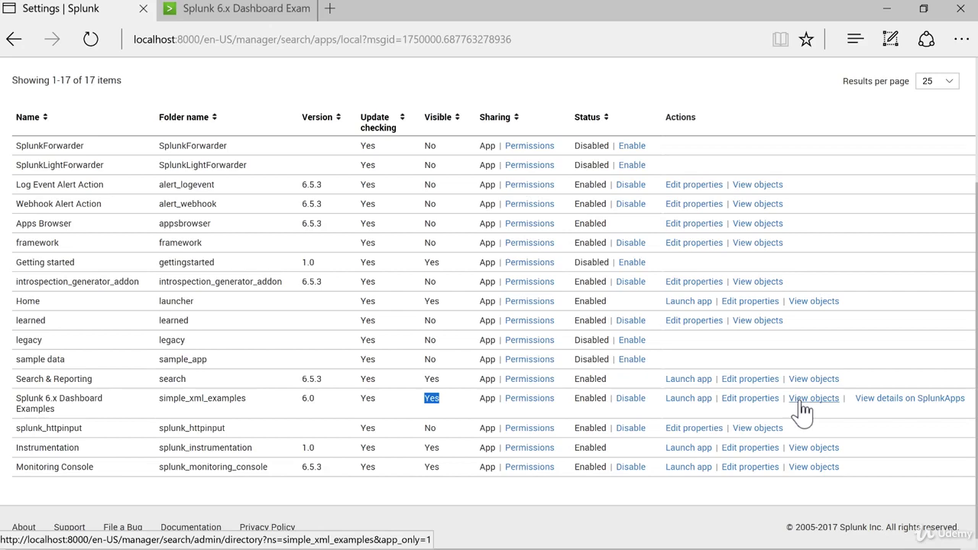
{"action": "left_click", "coordinate": [430, 399]}
{"action": "scroll", "coordinate": [443, 417], "scroll_direction": "up", "scroll_amount": 3}
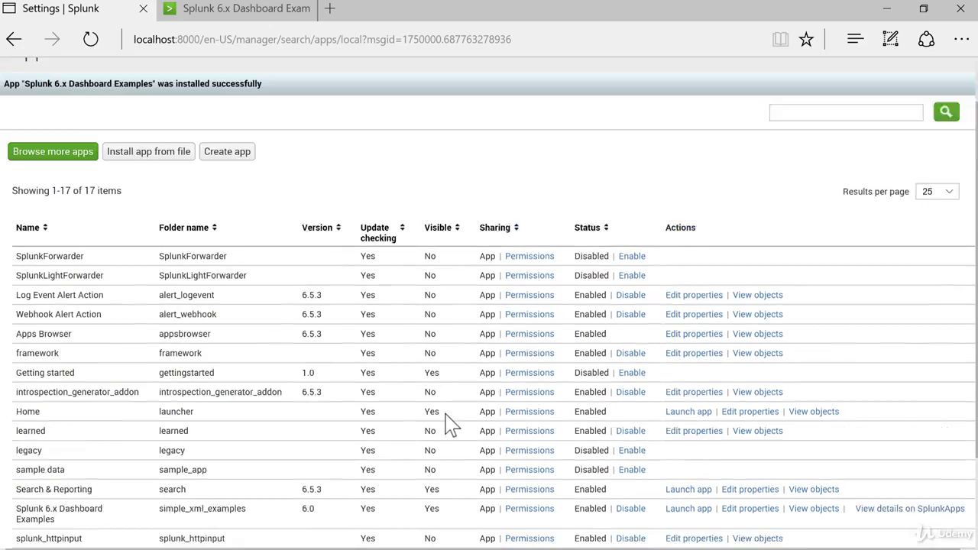
{"action": "left_click", "coordinate": [17, 74]}
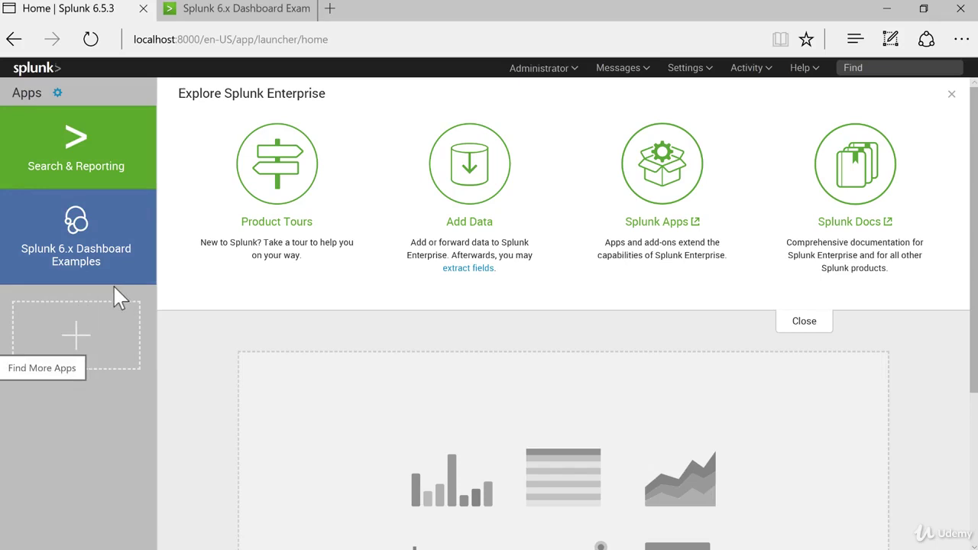
- Launch Splunk 6.x Dashboard Examples from the Apps sidebar and scroll through its Basic Elements examples
{"action": "left_click", "coordinate": [78, 235]}
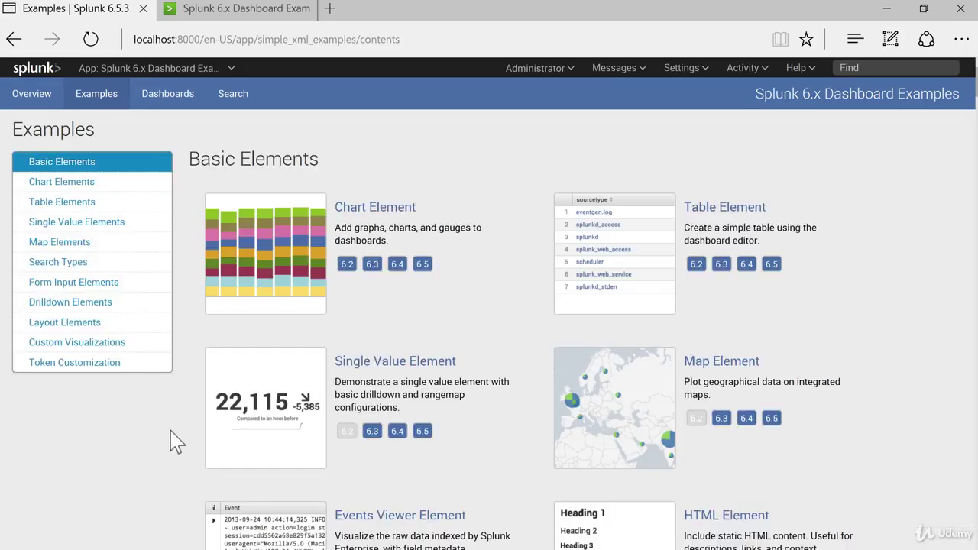
{"action": "scroll", "coordinate": [175, 442], "scroll_direction": "down", "scroll_amount": 3}
{"action": "scroll", "coordinate": [176, 441], "scroll_direction": "up", "scroll_amount": 2}
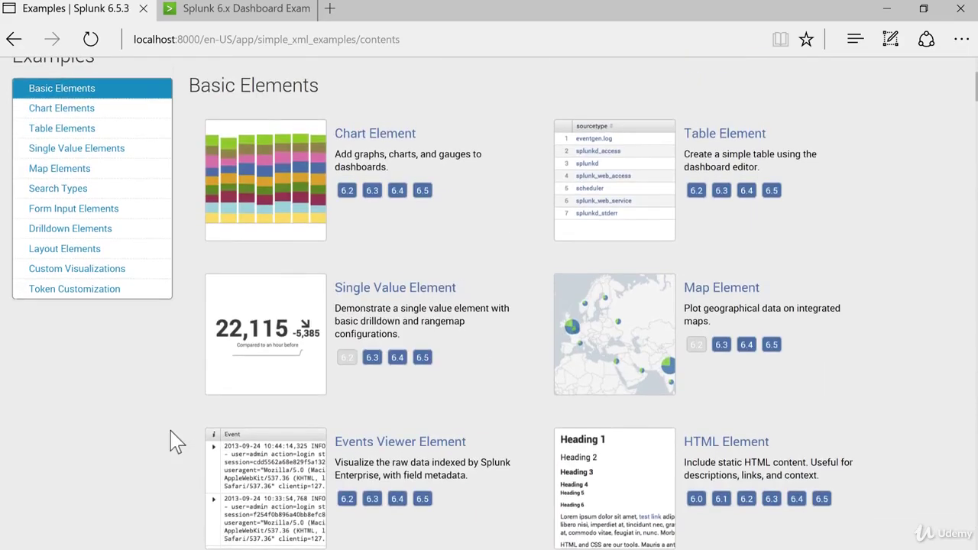
{"action": "scroll", "coordinate": [176, 442], "scroll_direction": "up", "scroll_amount": 1}
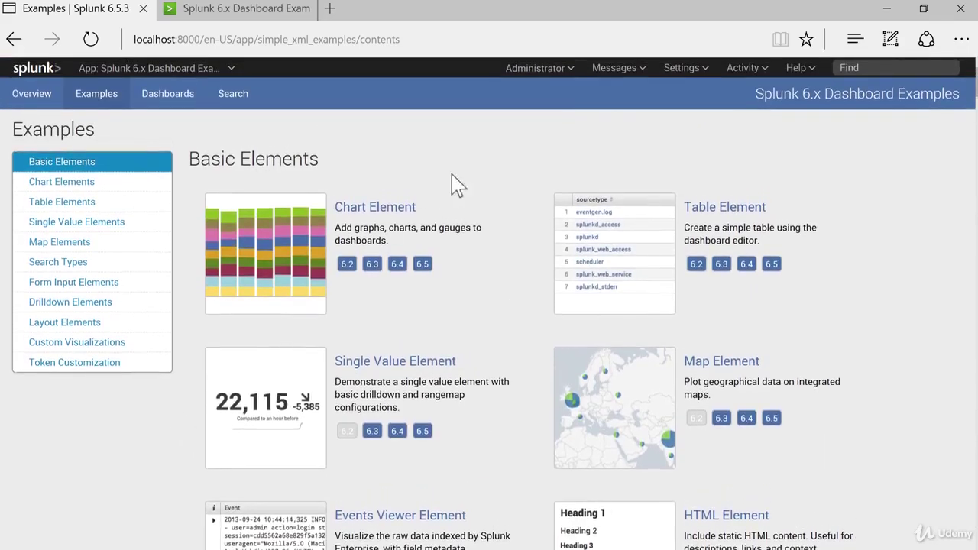
- Open the Chart Element example, then minimize the browser to reveal the desktop
{"action": "left_click", "coordinate": [399, 211]}
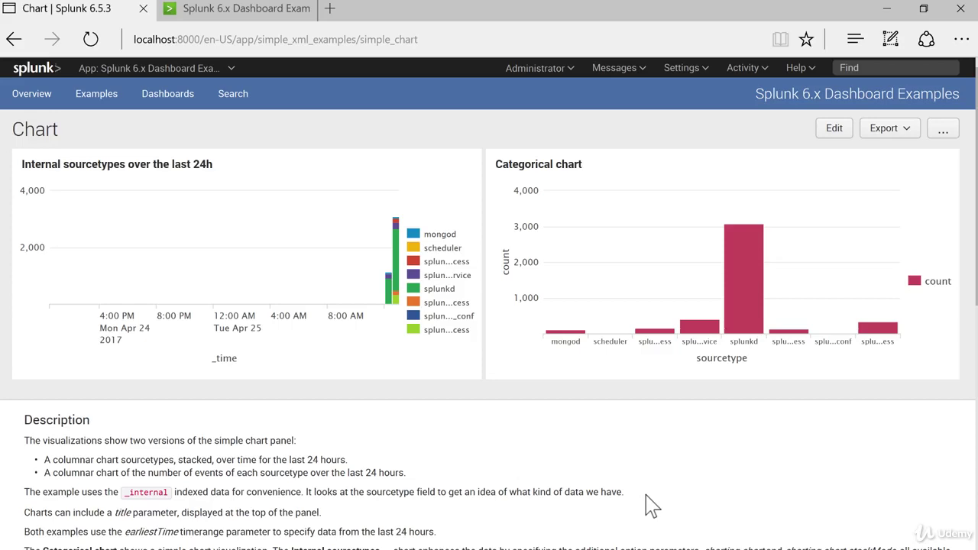
{"action": "left_click", "coordinate": [886, 8]}
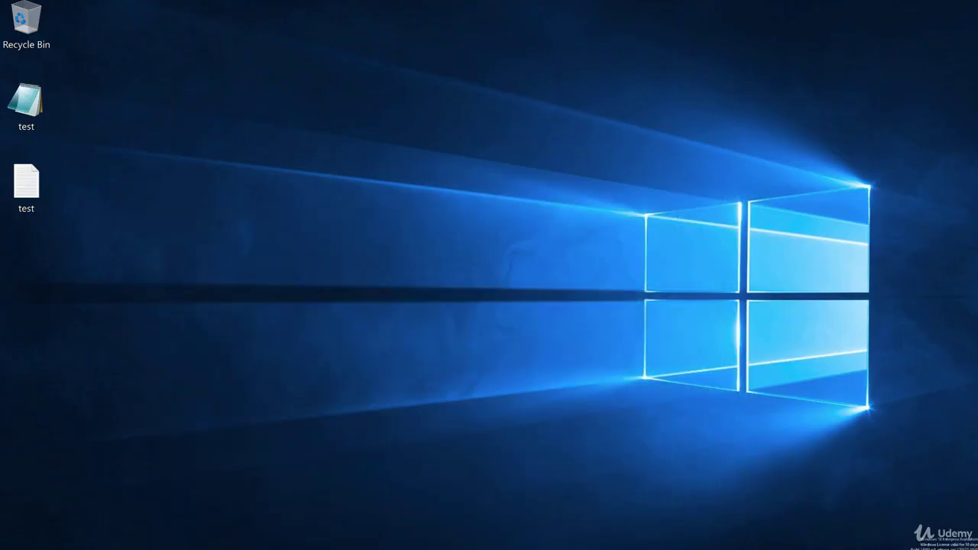
- Browse in File Explorer to C:\Program Files\Splunk\etc\apps\simple_xml_examples\default
{"action": "key", "text": "super+e"}
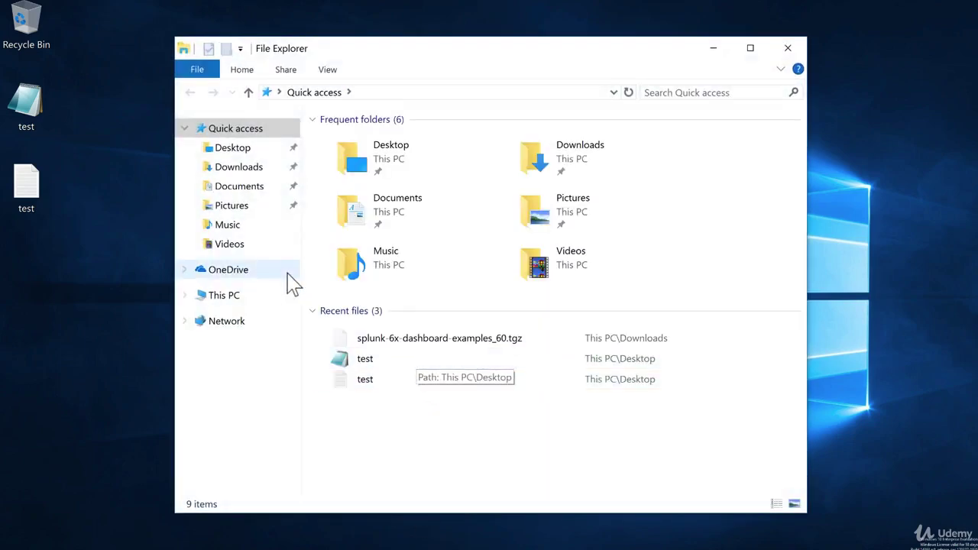
{"action": "left_click", "coordinate": [220, 295]}
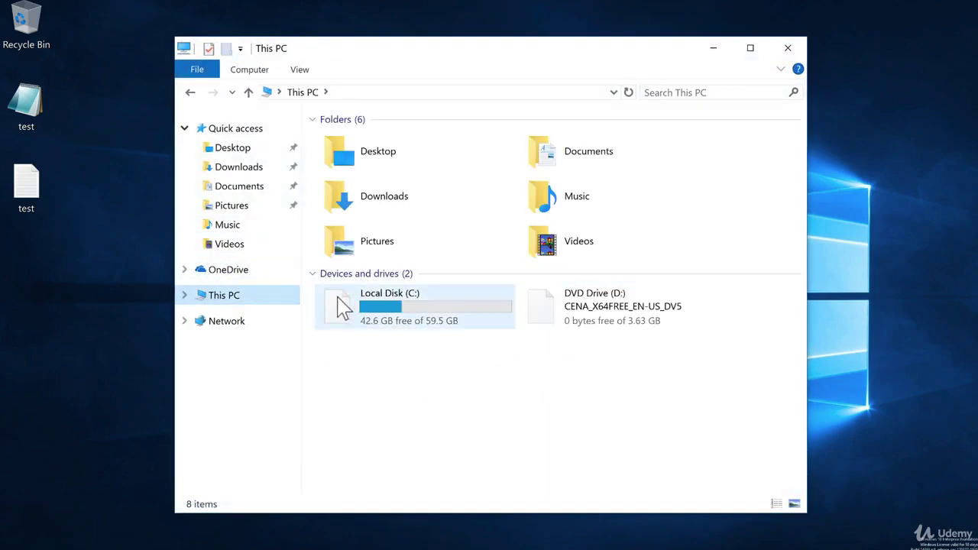
{"action": "left_click", "coordinate": [343, 308]}
{"action": "double_click", "coordinate": [343, 308]}
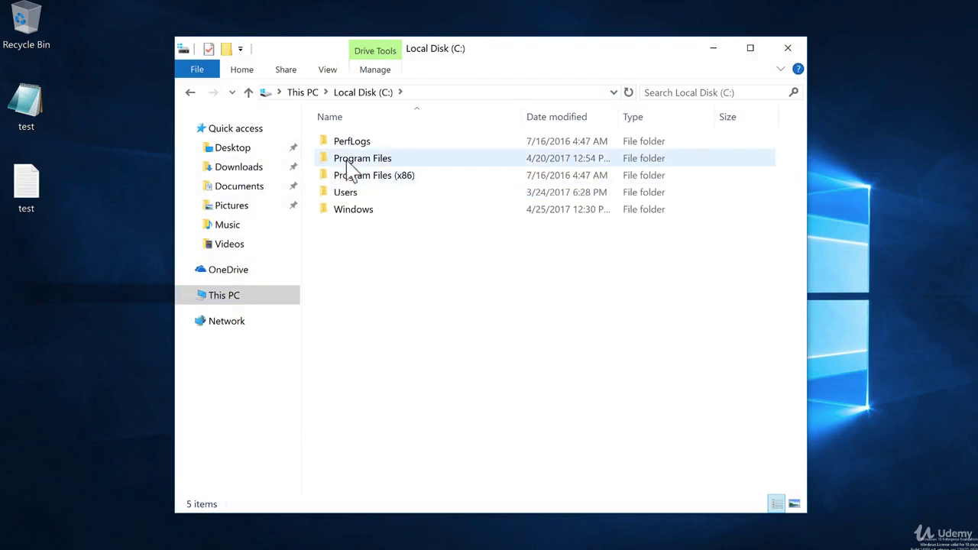
{"action": "double_click", "coordinate": [338, 158]}
{"action": "double_click", "coordinate": [343, 175]}
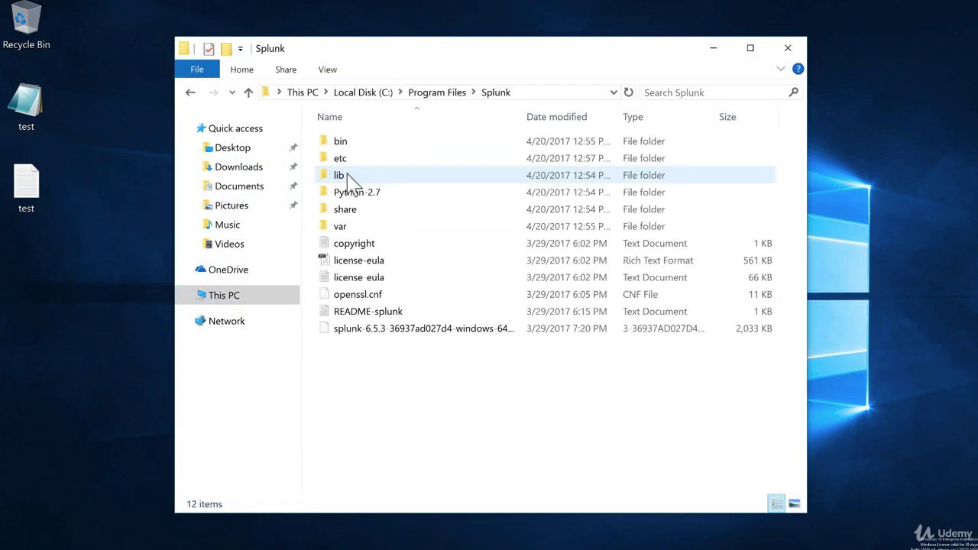
{"action": "double_click", "coordinate": [341, 158]}
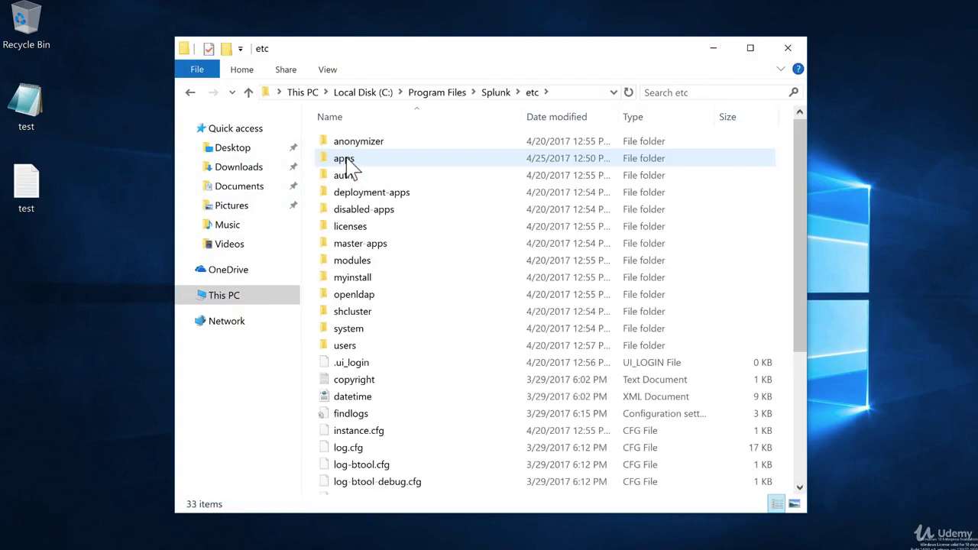
{"action": "double_click", "coordinate": [345, 158]}
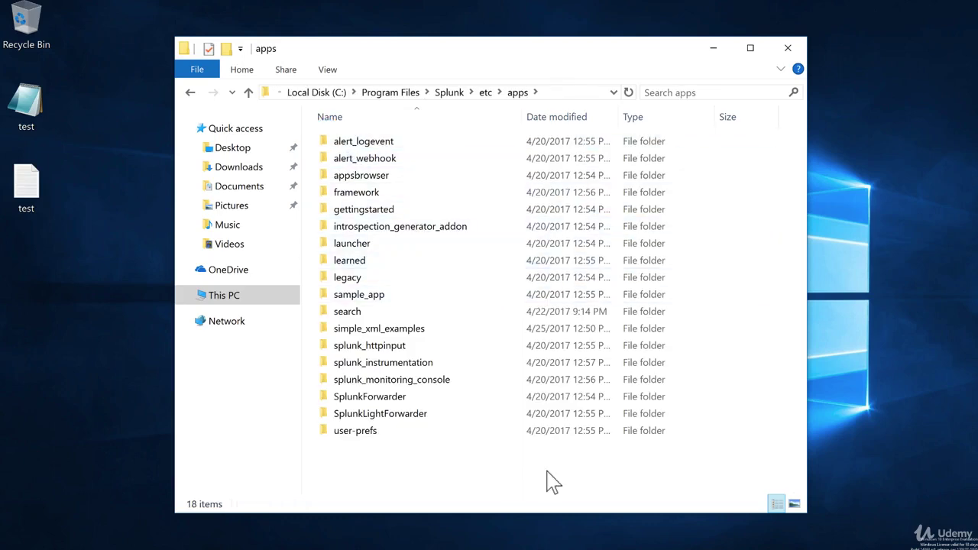
{"action": "left_click", "coordinate": [377, 333]}
{"action": "double_click", "coordinate": [379, 333]}
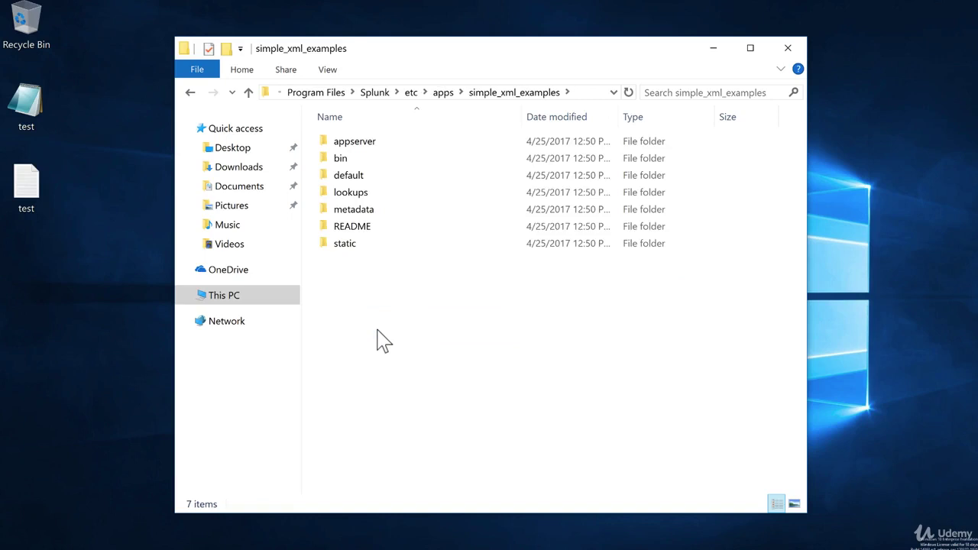
{"action": "left_click", "coordinate": [366, 182]}
{"action": "double_click", "coordinate": [370, 183]}
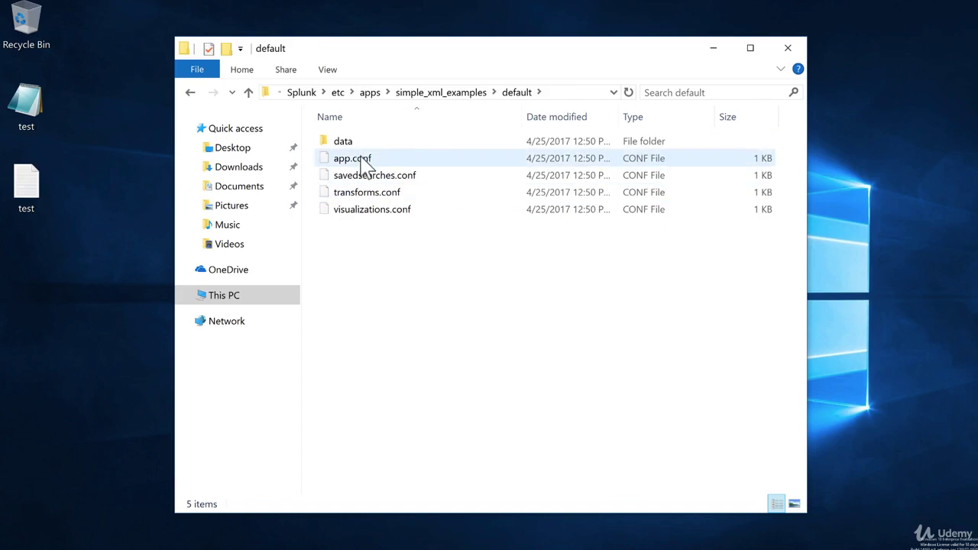
- Open app.conf in Notepad as the default for .conf files, enable Word Wrap, then close it
{"action": "right_click", "coordinate": [358, 157]}
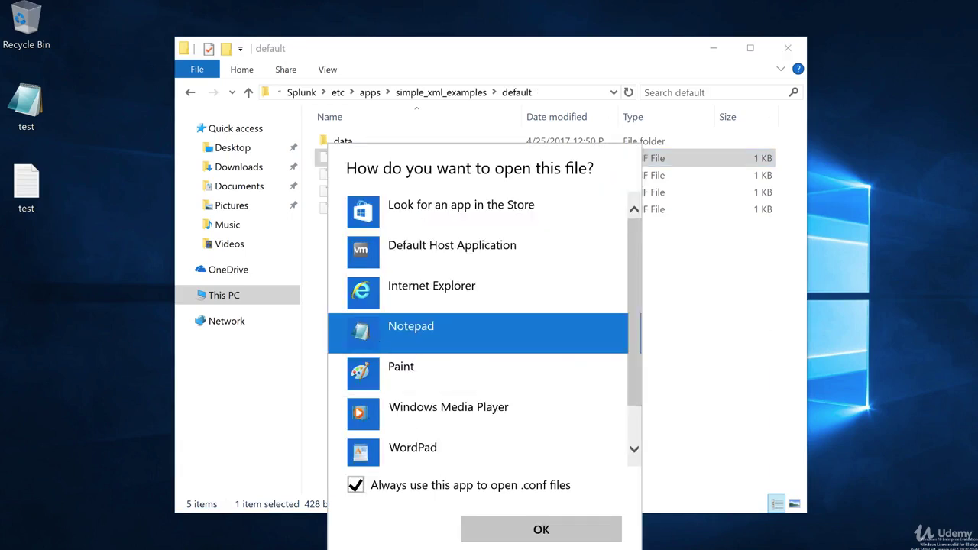
{"action": "left_click", "coordinate": [497, 532]}
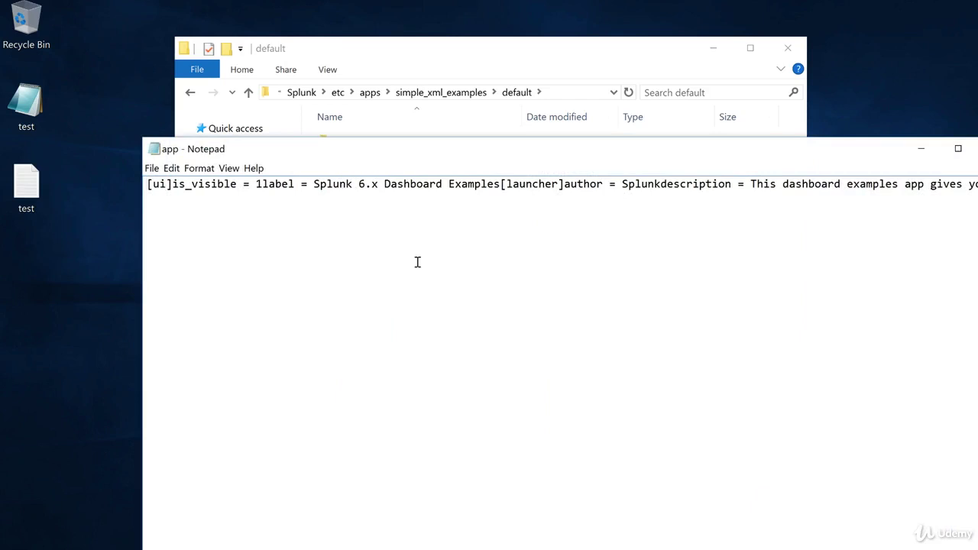
{"action": "left_click", "coordinate": [199, 168]}
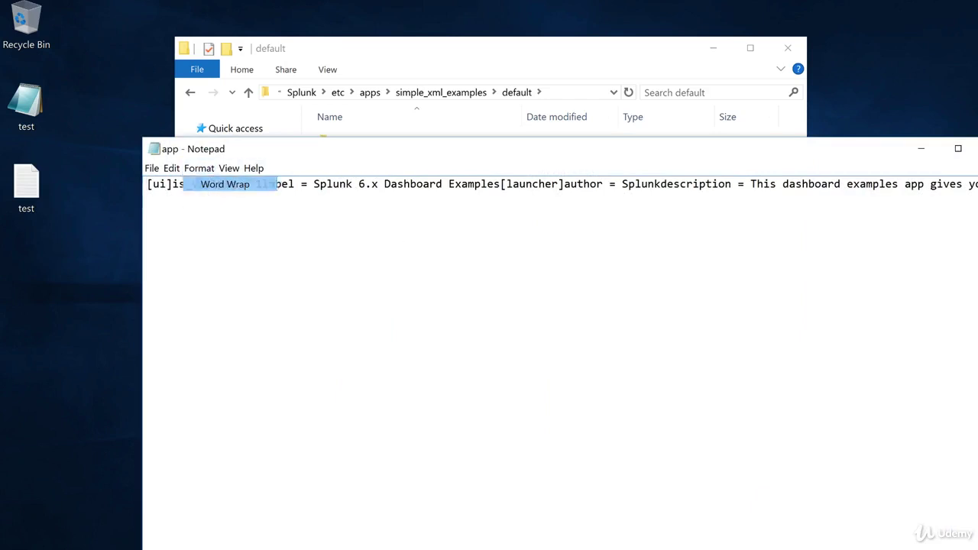
{"action": "left_click", "coordinate": [224, 184]}
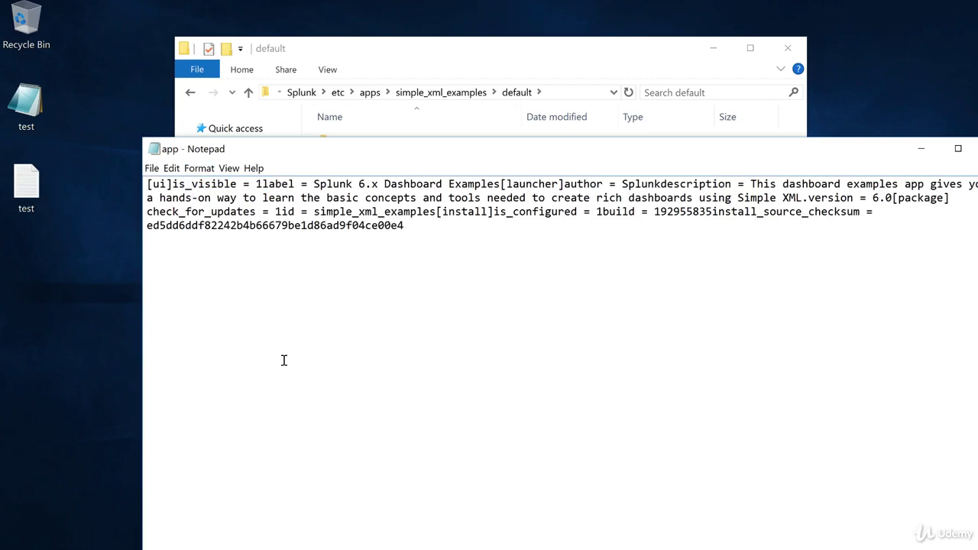
{"action": "left_click_drag", "start_coordinate": [941, 145], "coordinate": [829, 145]}
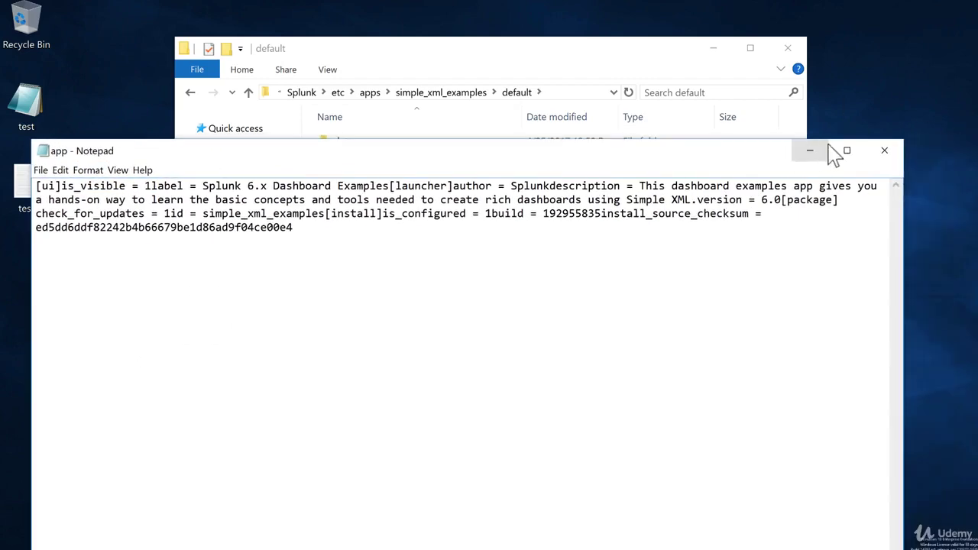
{"action": "left_click", "coordinate": [884, 151]}
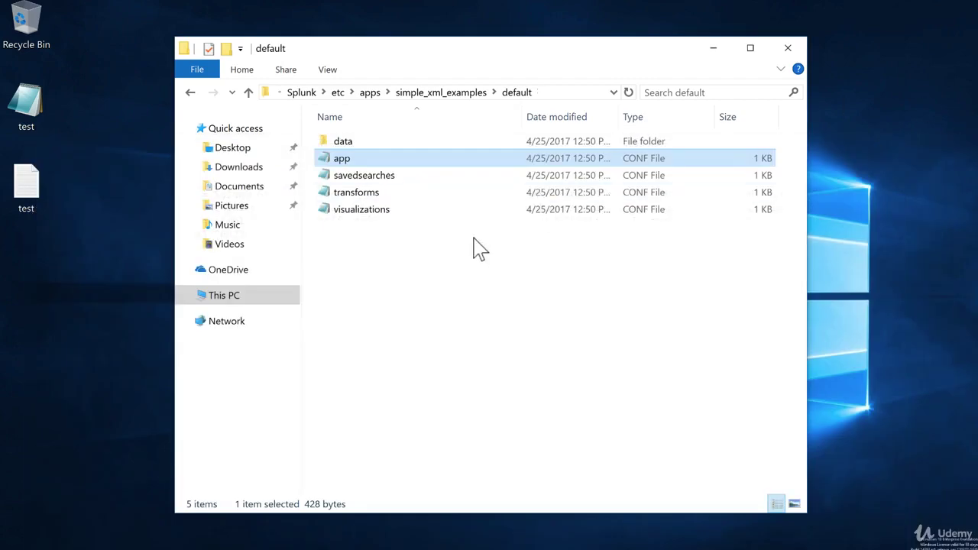